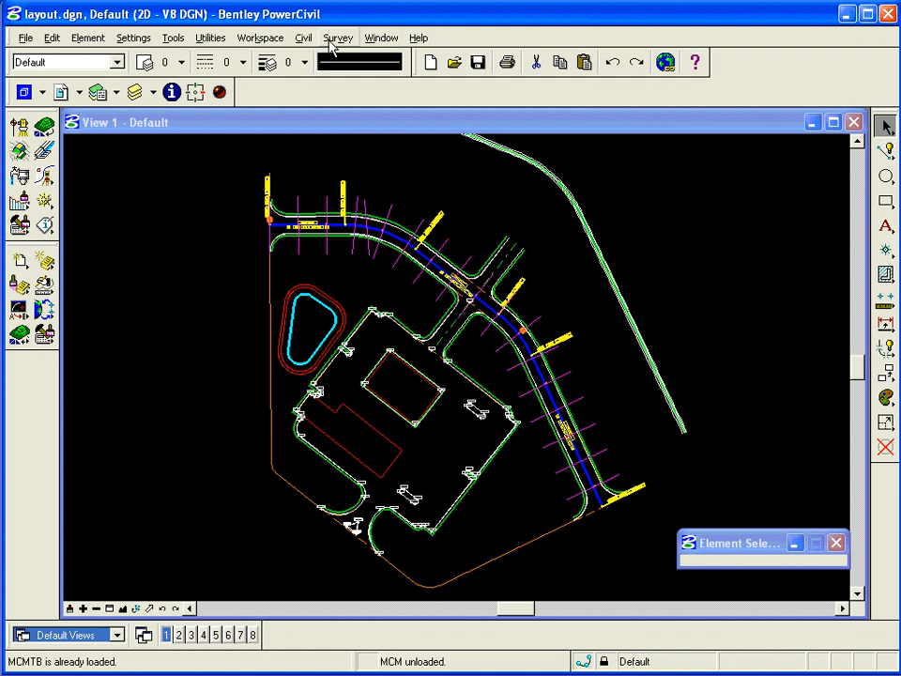
# Step: Exit the survey tools and open the Utility Plan sheet model
pyautogui.click(338, 38)
pyautogui.click(340, 179)
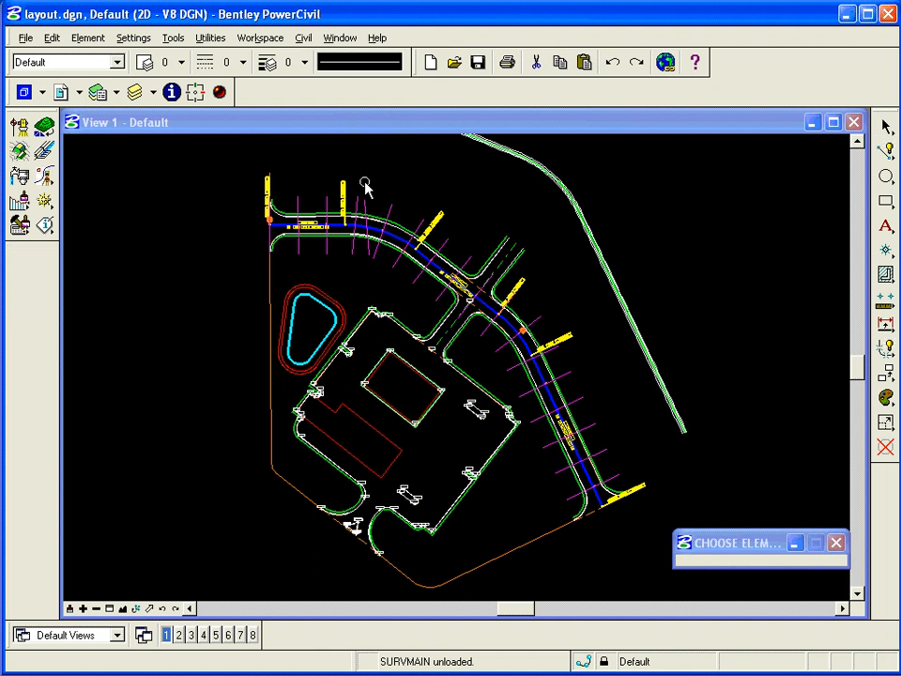
pyautogui.click(25, 90)
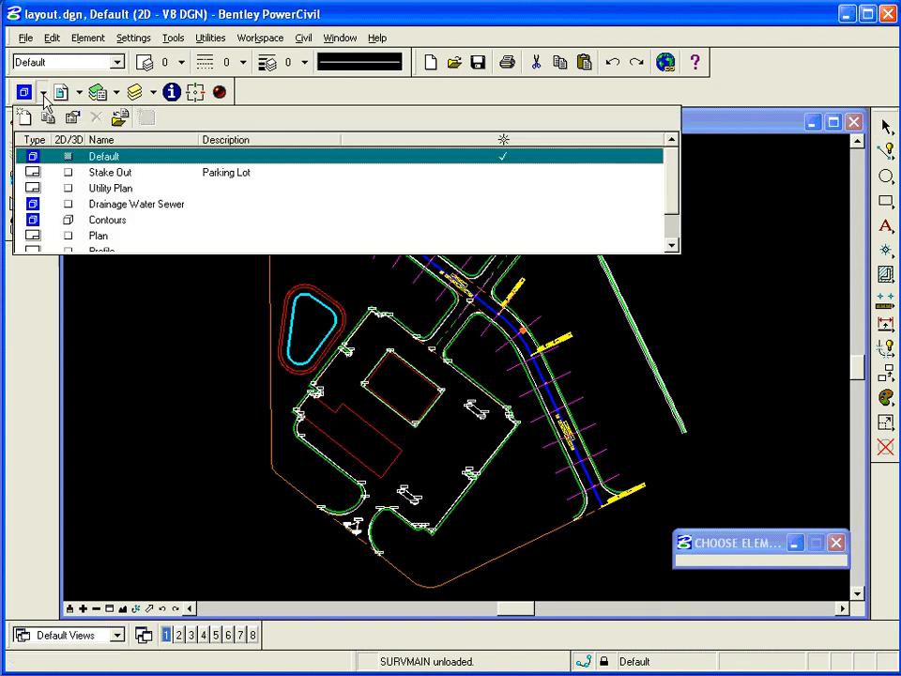
pyautogui.doubleClick(110, 187)
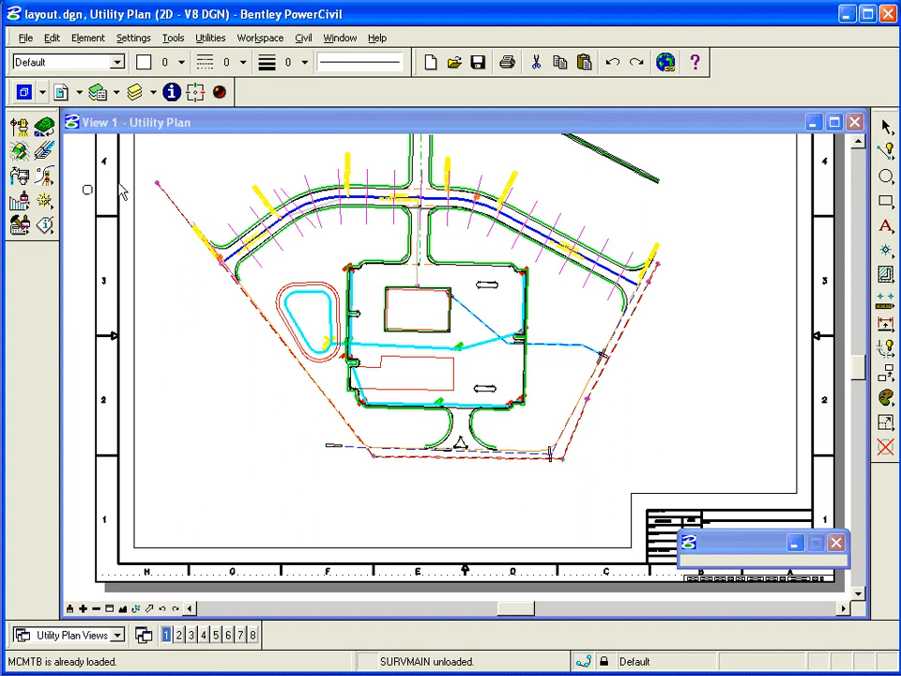
# Step: Open the Design and Computation Manager and collapse the Drafting Standards and PayItem categories in its tree
pyautogui.click(20, 228)
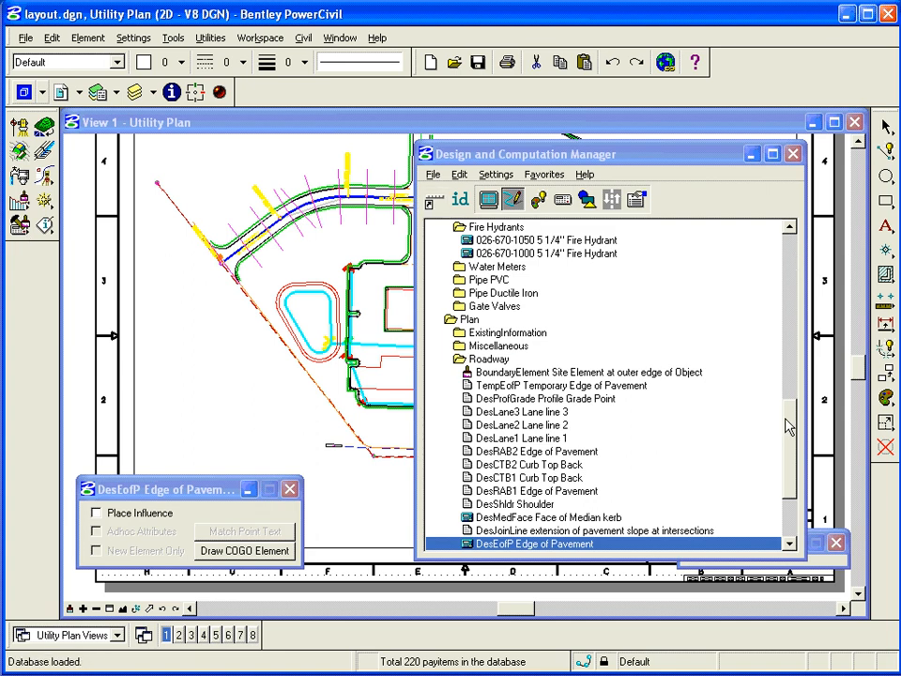
pyautogui.moveTo(789, 422); pyautogui.dragTo(786, 260)
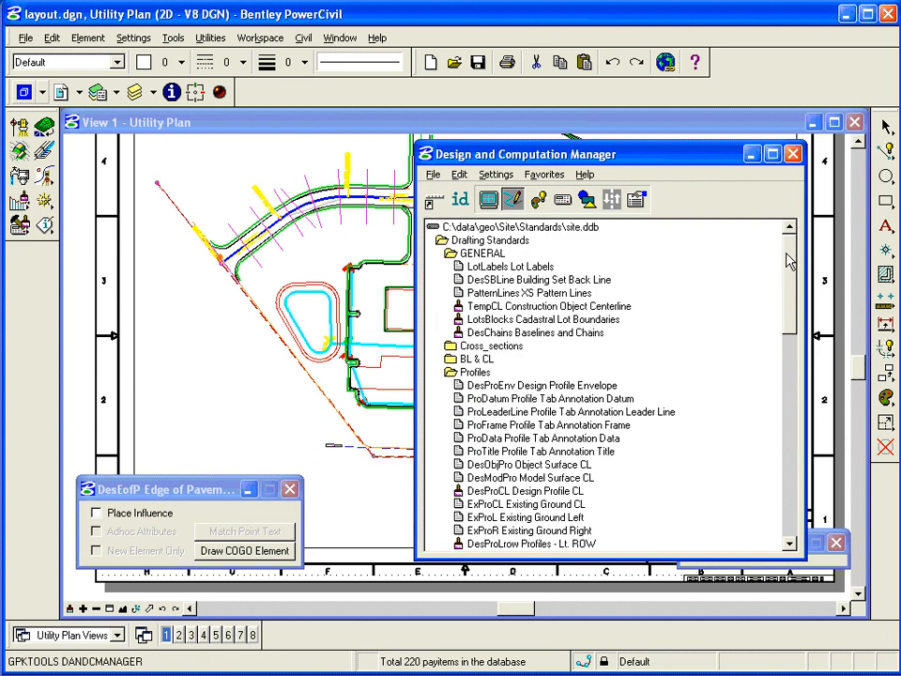
pyautogui.rightClick(490, 239)
pyautogui.click(517, 278)
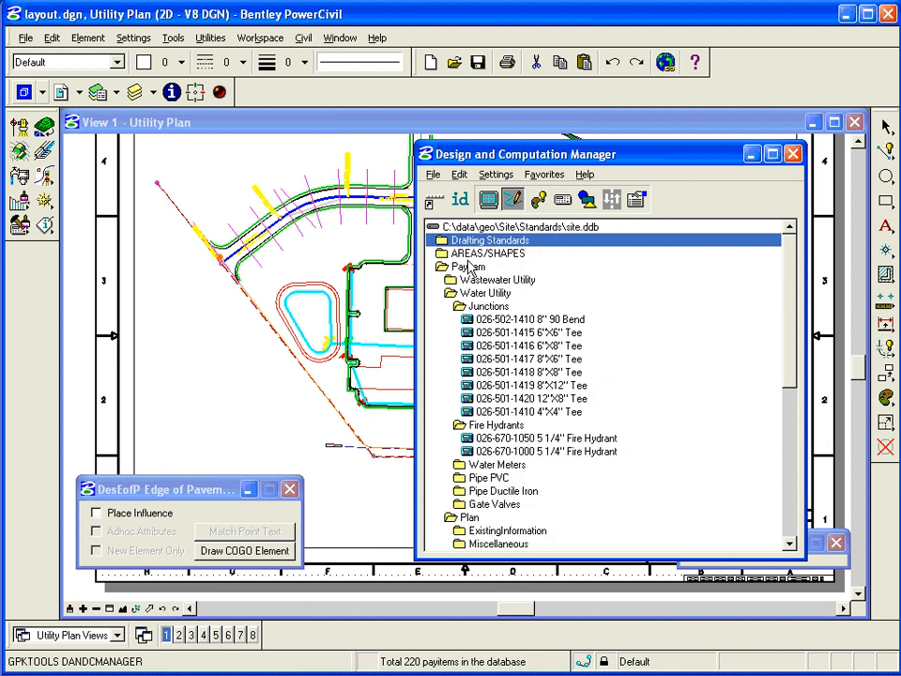
pyautogui.rightClick(469, 266)
pyautogui.click(501, 308)
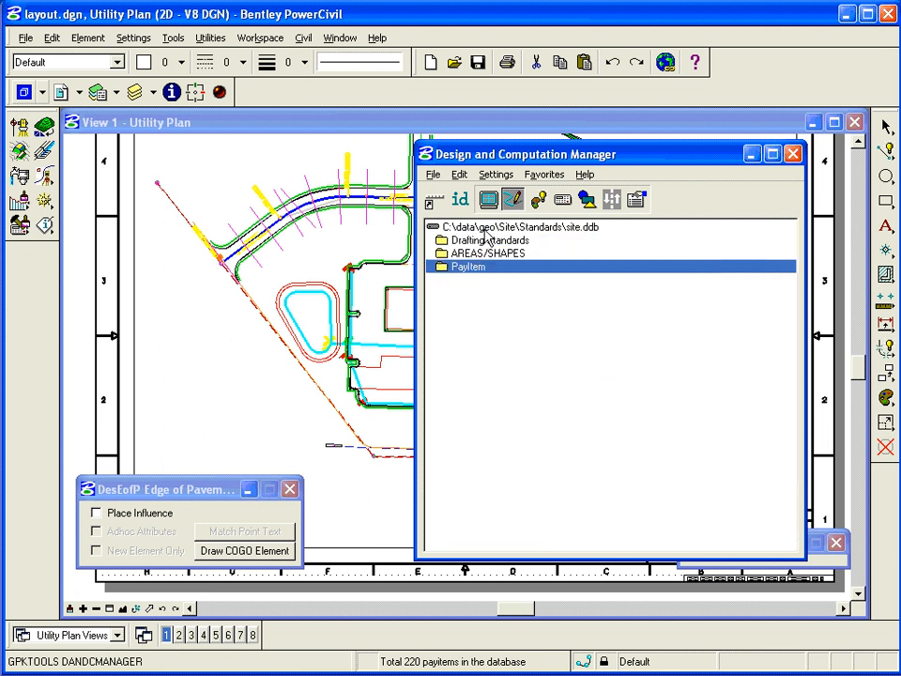
# Step: Start a plan quantity computation and add the Drainage, Water Utility and Wastewater Utility pay item categories to its collection
pyautogui.click(566, 206)
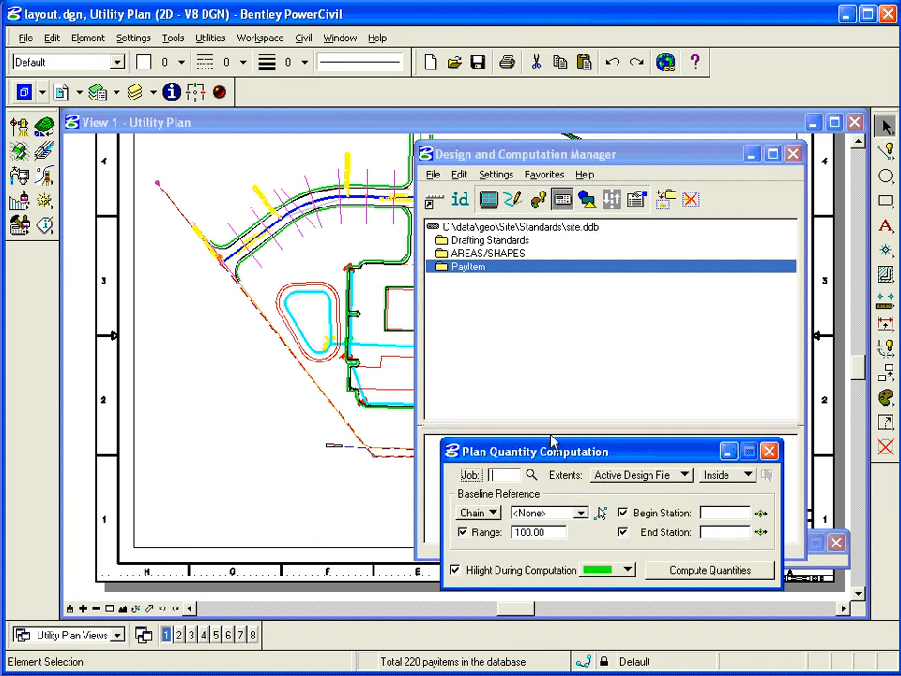
pyautogui.moveTo(544, 454); pyautogui.dragTo(165, 411)
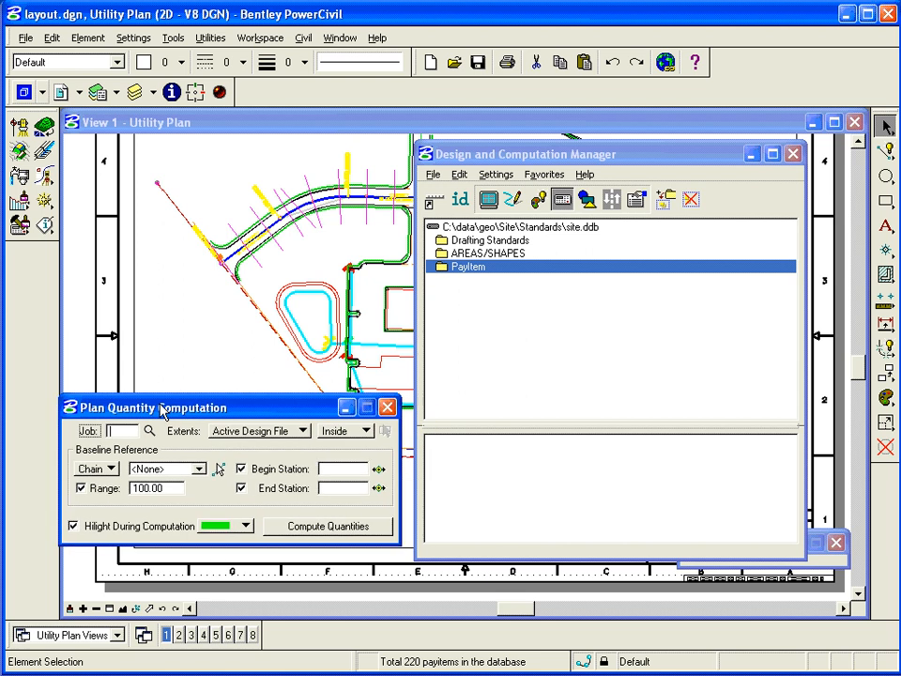
pyautogui.doubleClick(447, 270)
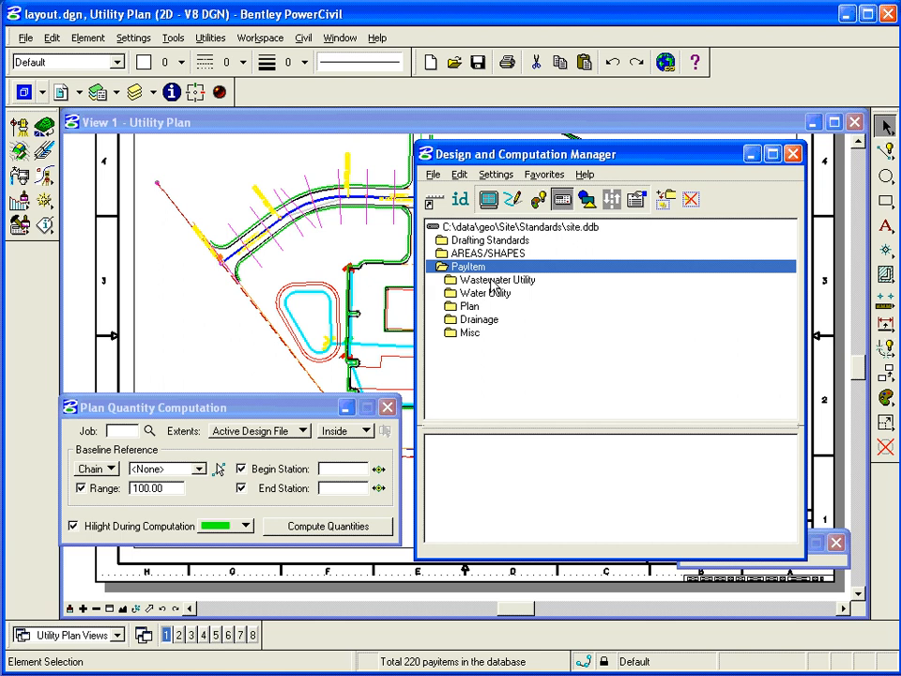
pyautogui.click(474, 320)
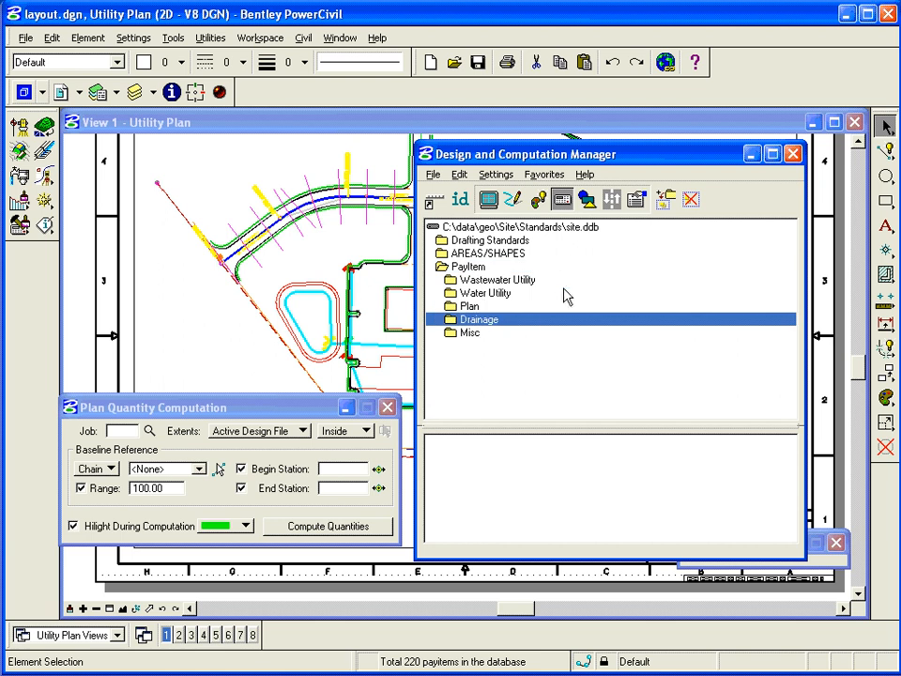
pyautogui.click(666, 205)
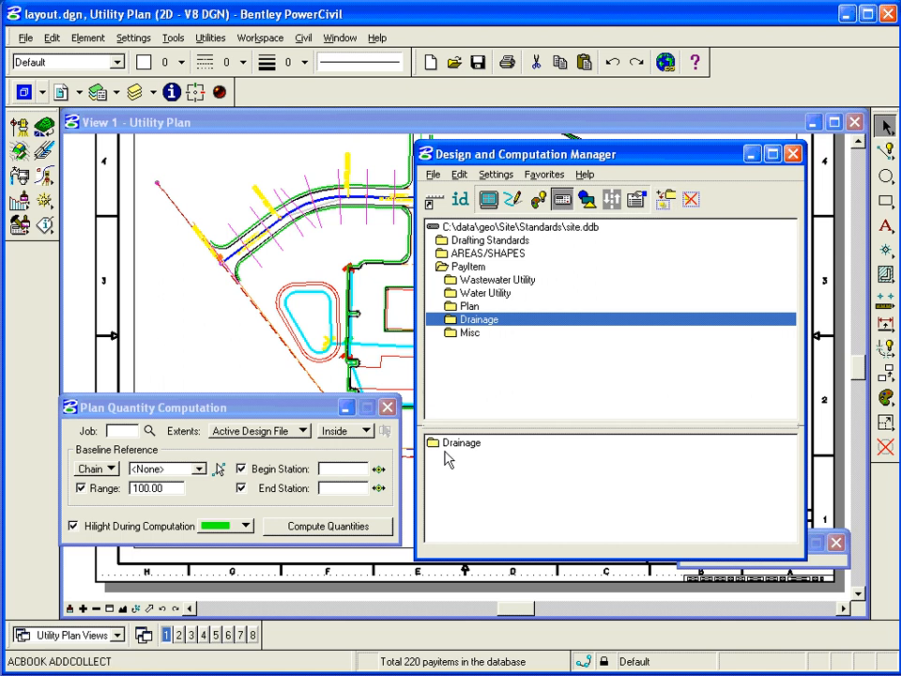
pyautogui.click(470, 293)
pyautogui.click(668, 203)
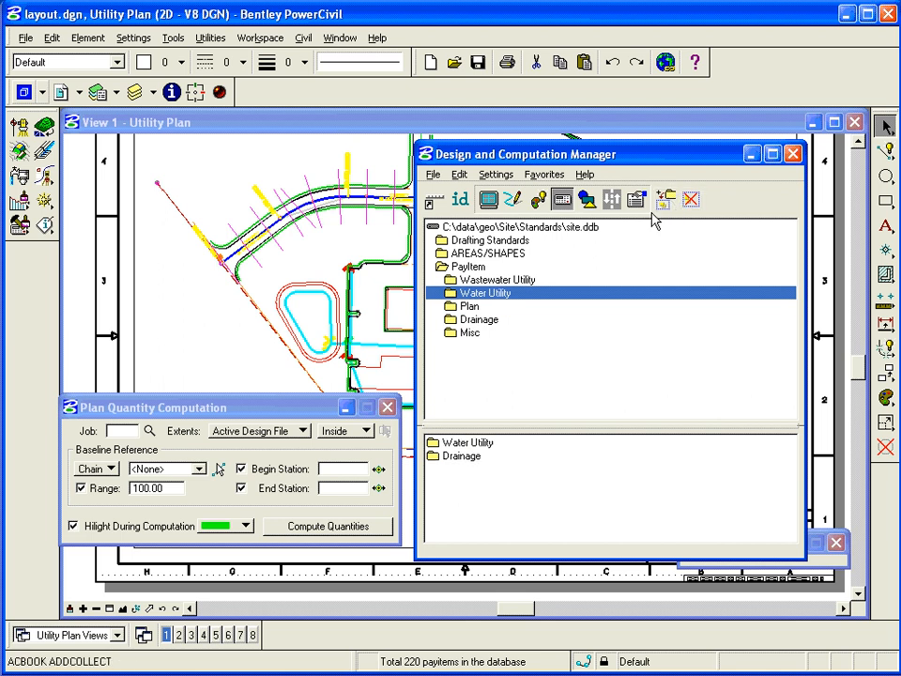
pyautogui.click(490, 279)
pyautogui.click(665, 200)
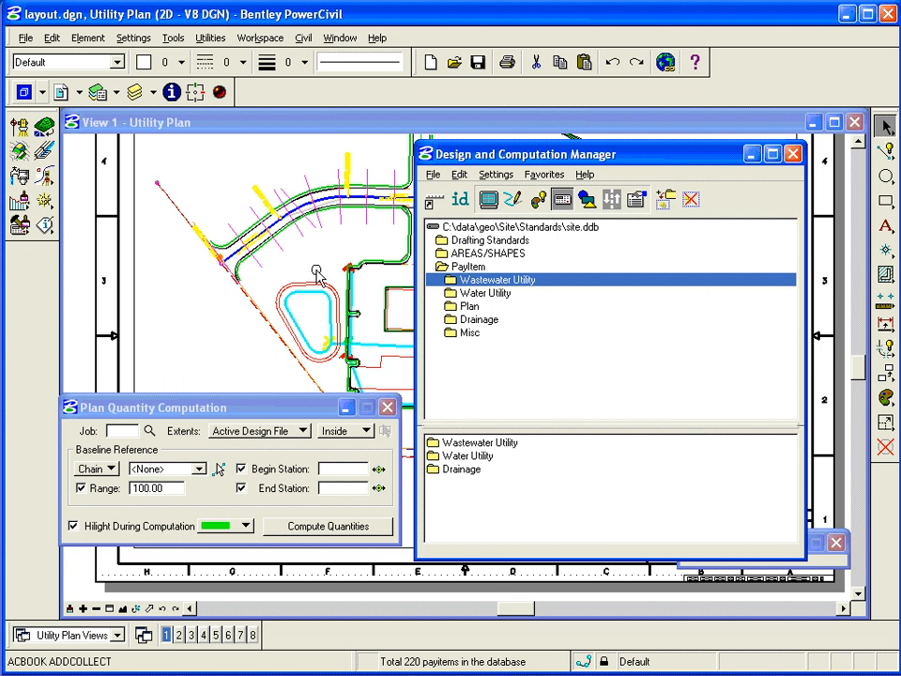
# Step: Keep the computation extents on Active Design File and select job123.gpk as the job
pyautogui.moveTo(258, 408); pyautogui.dragTo(580, 376)
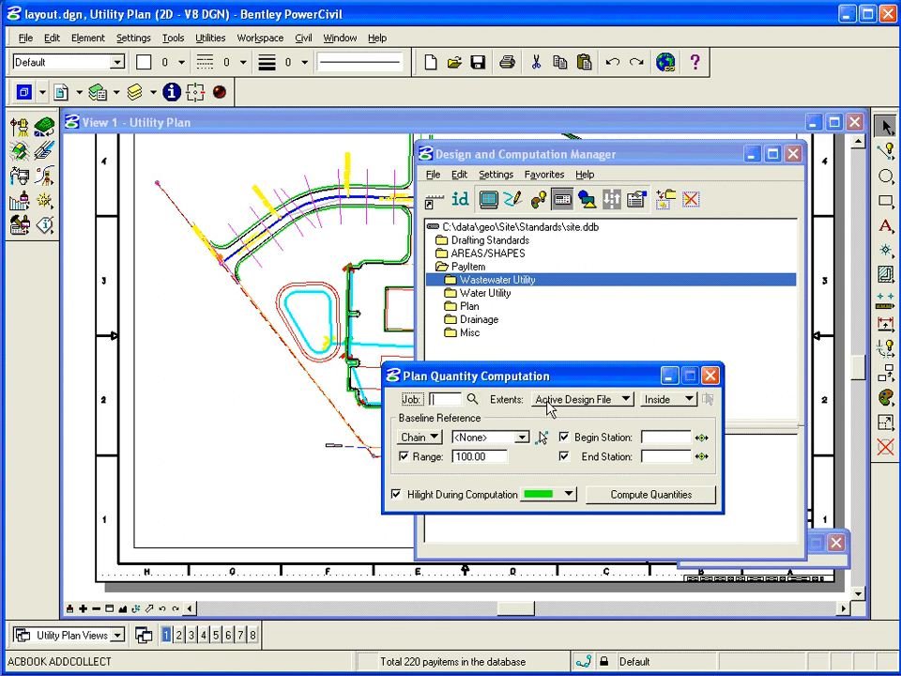
pyautogui.click(584, 399)
pyautogui.click(589, 404)
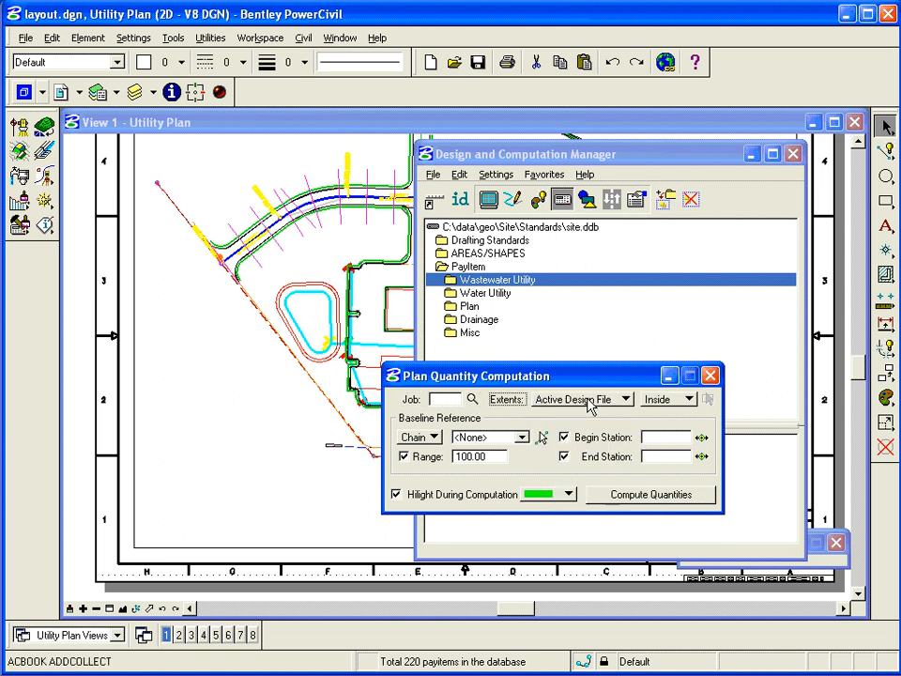
pyautogui.click(472, 399)
pyautogui.click(581, 255)
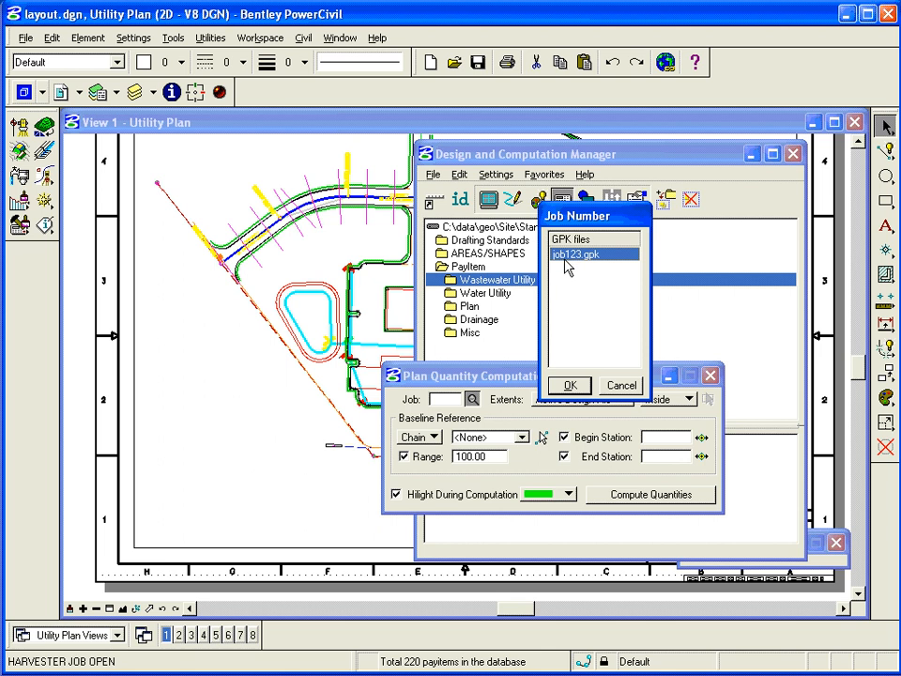
pyautogui.click(570, 388)
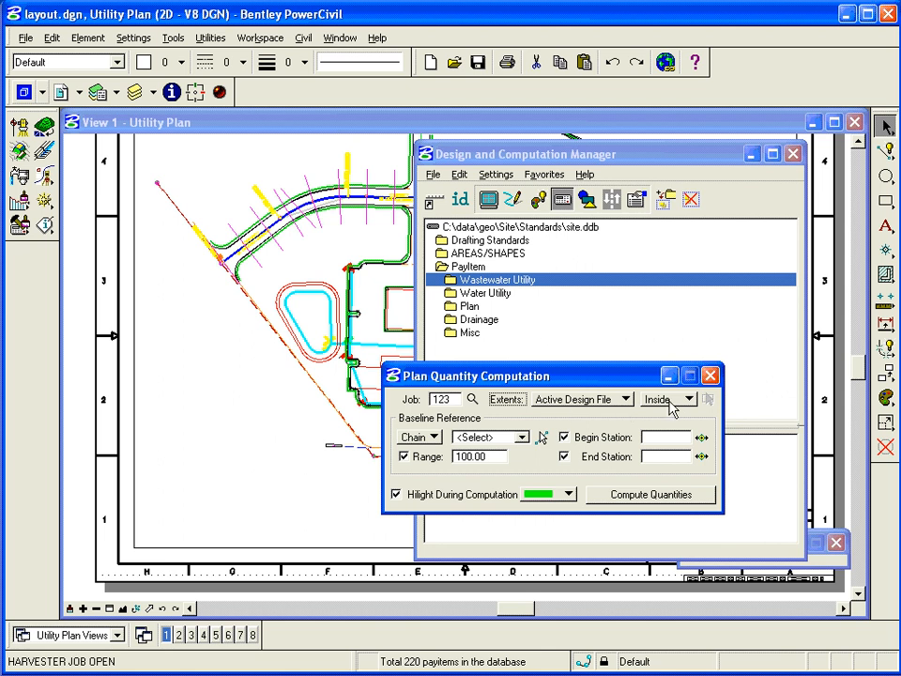
# Step: Set the baseline reference to None and compute the plan quantities
pyautogui.click(435, 437)
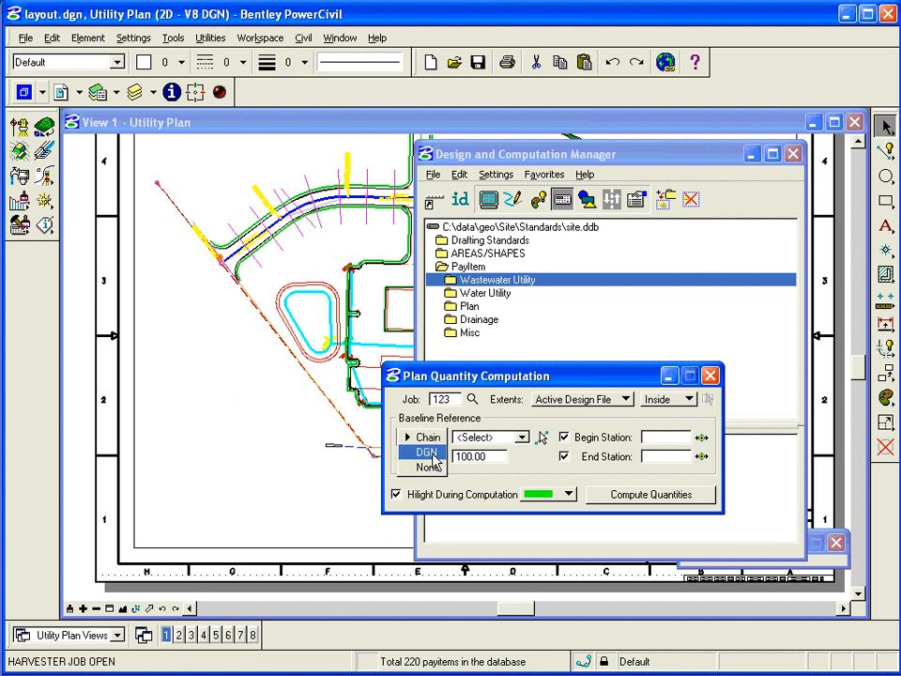
pyautogui.click(428, 468)
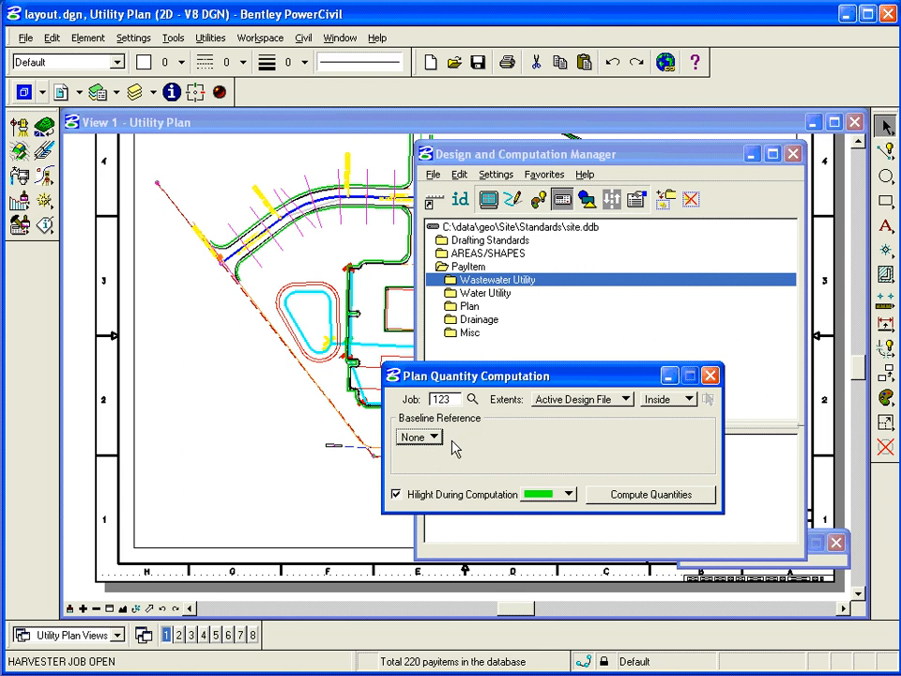
pyautogui.click(429, 438)
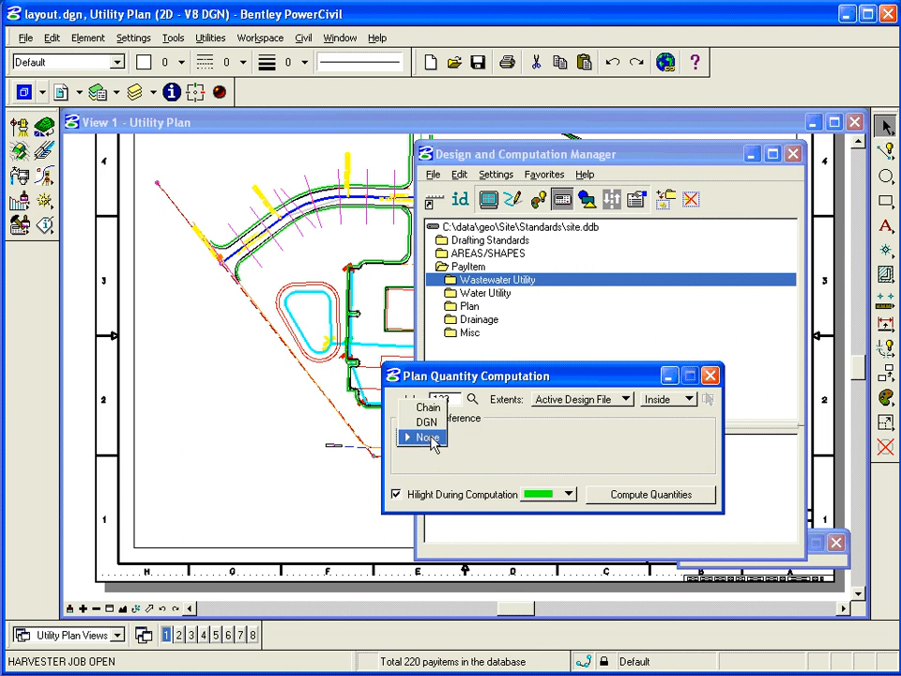
pyautogui.click(431, 441)
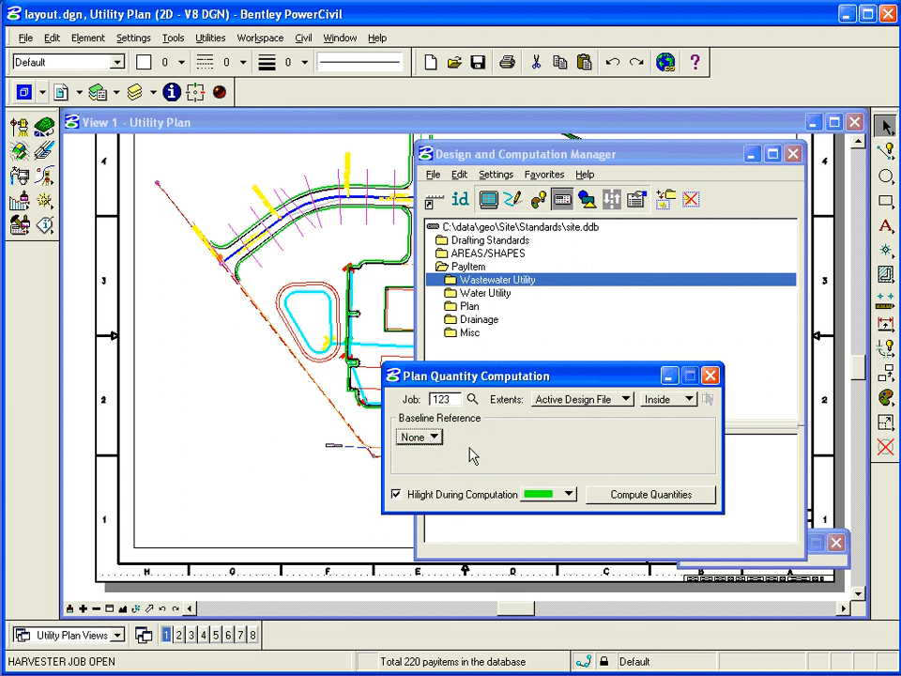
pyautogui.click(644, 496)
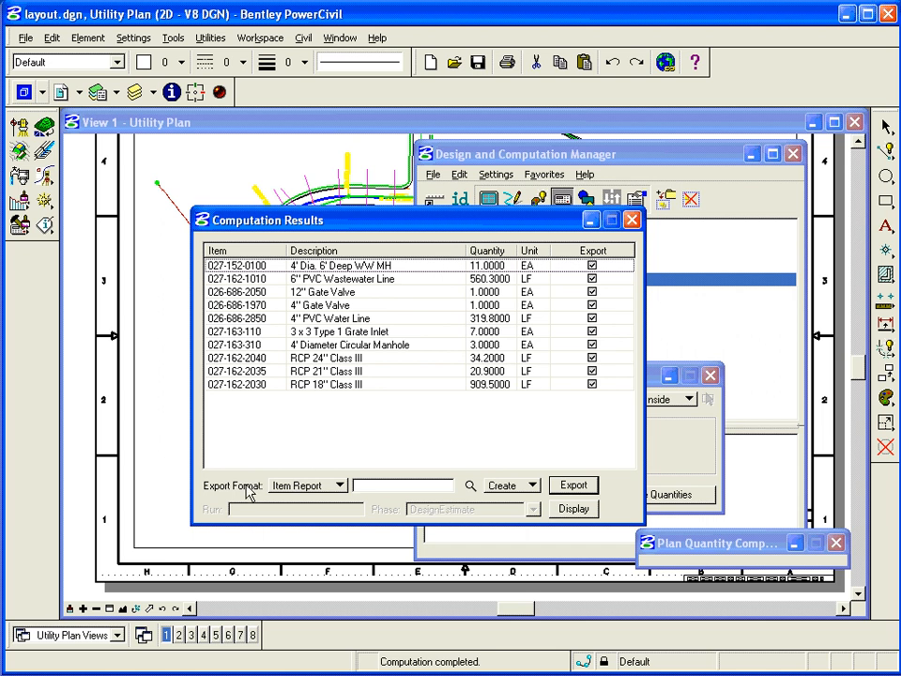
# Step: Set the export format of the computation results to Table and review the table's line and column settings
pyautogui.click(336, 485)
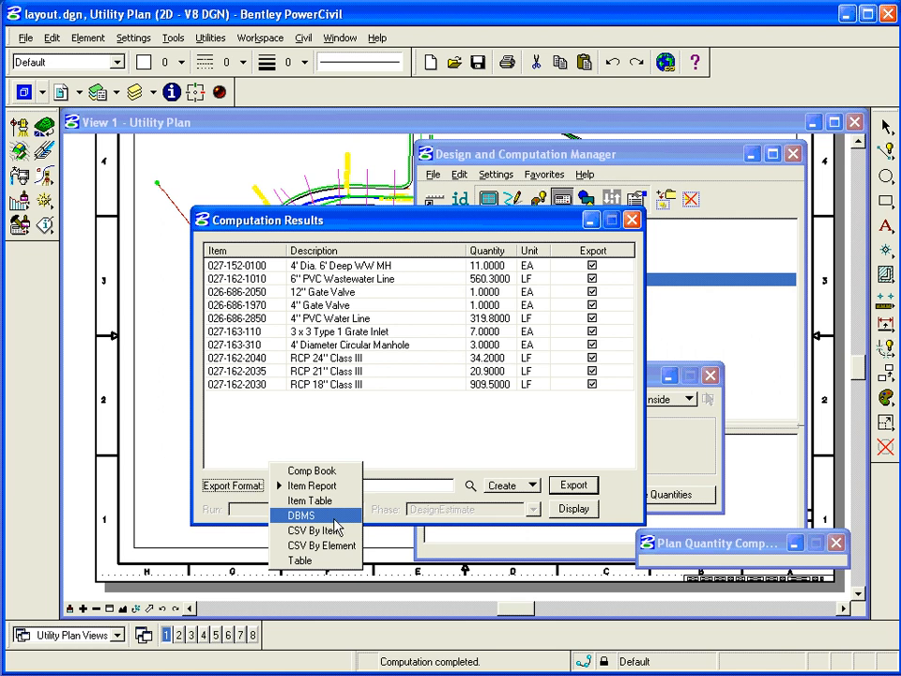
pyautogui.click(312, 563)
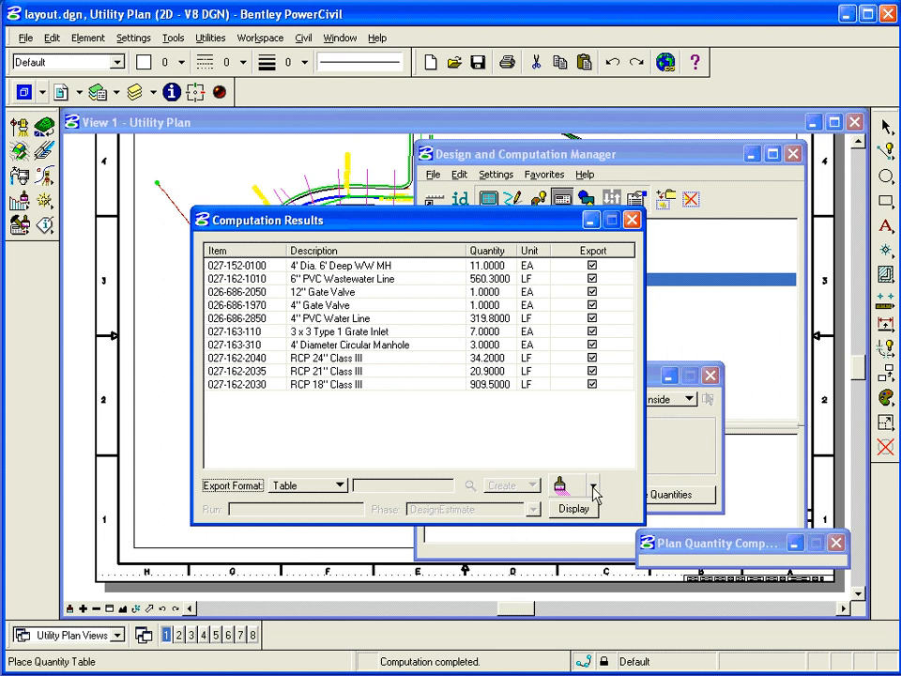
pyautogui.click(575, 510)
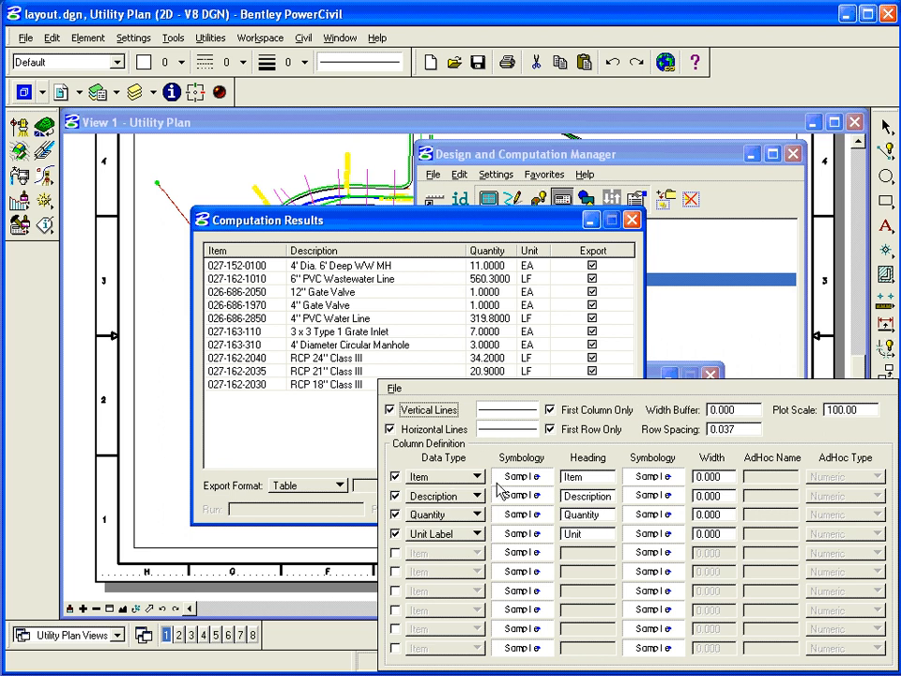
pyautogui.moveTo(525, 482)
pyautogui.click(514, 339)
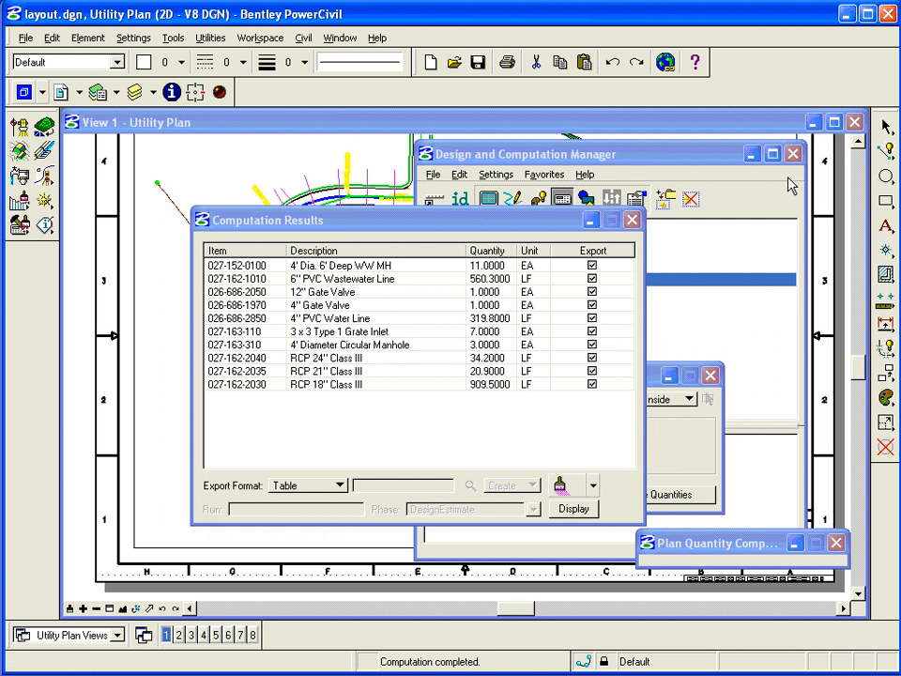
# Step: Place the quantity table in the sheet's blank area outside the site boundary, beside the pond
pyautogui.click(561, 488)
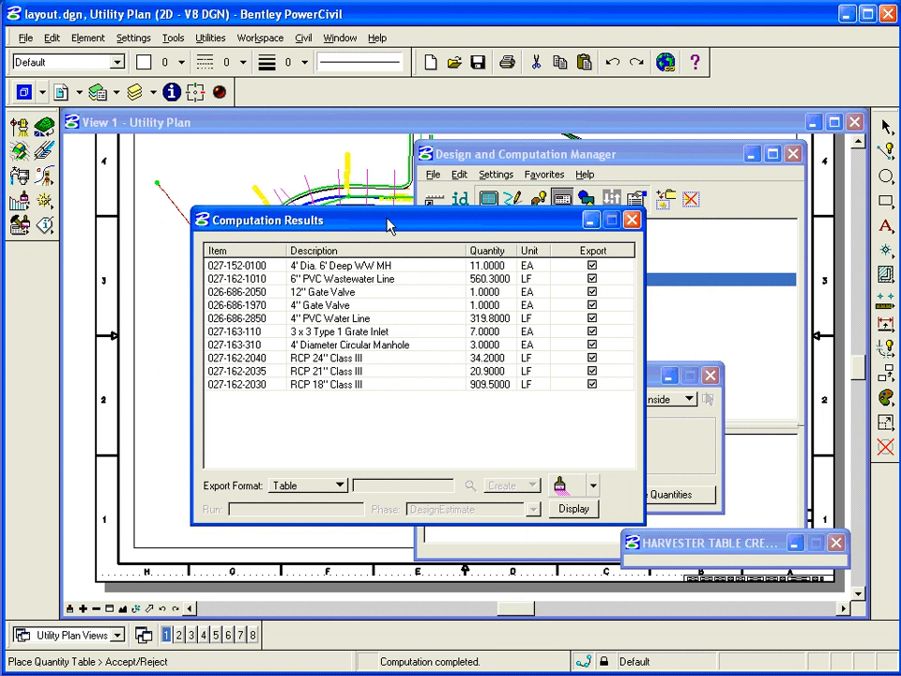
pyautogui.moveTo(384, 219)
pyautogui.mouseDown()
pyautogui.moveTo(876, 267)
pyautogui.moveTo(875, 315)
pyautogui.mouseUp()
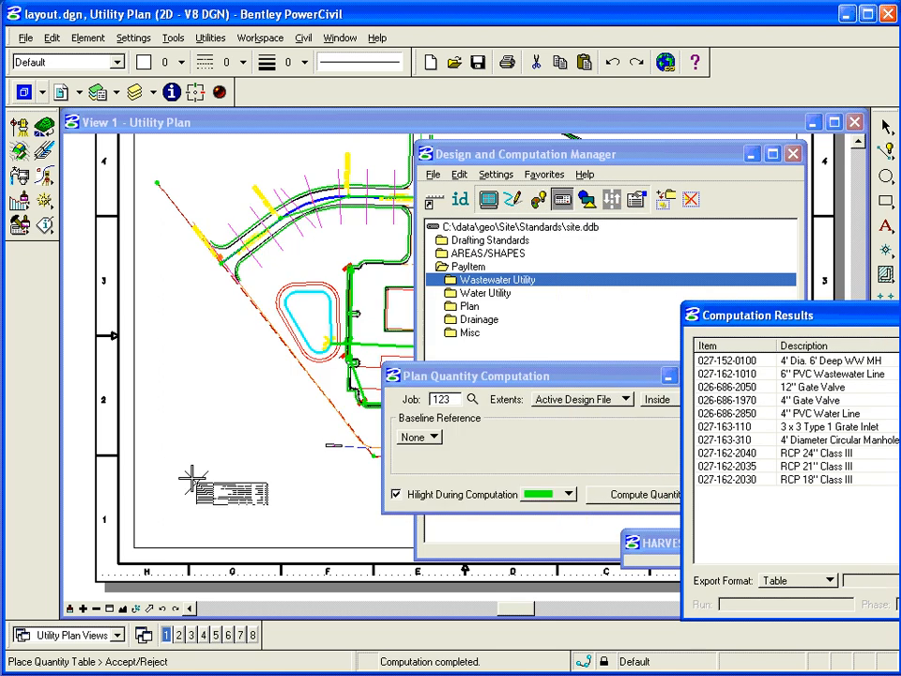
pyautogui.click(167, 344)
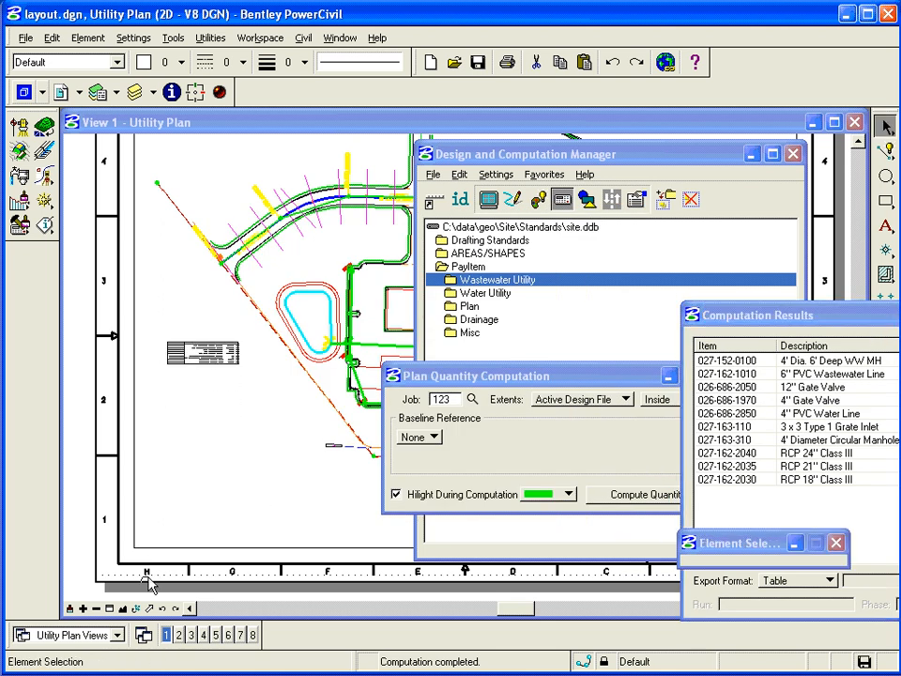
# Step: Zoom in on the placed quantity table and close the Computation Results, Plan Quantity Computation and Design and Computation Manager dialogs
pyautogui.click(109, 608)
pyautogui.click(169, 334)
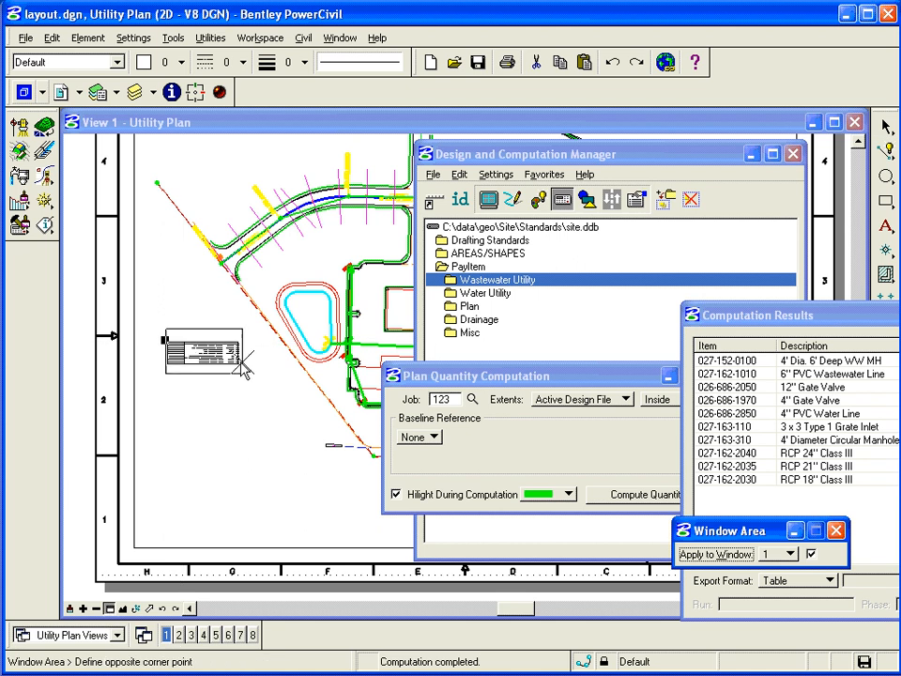
pyautogui.click(250, 372)
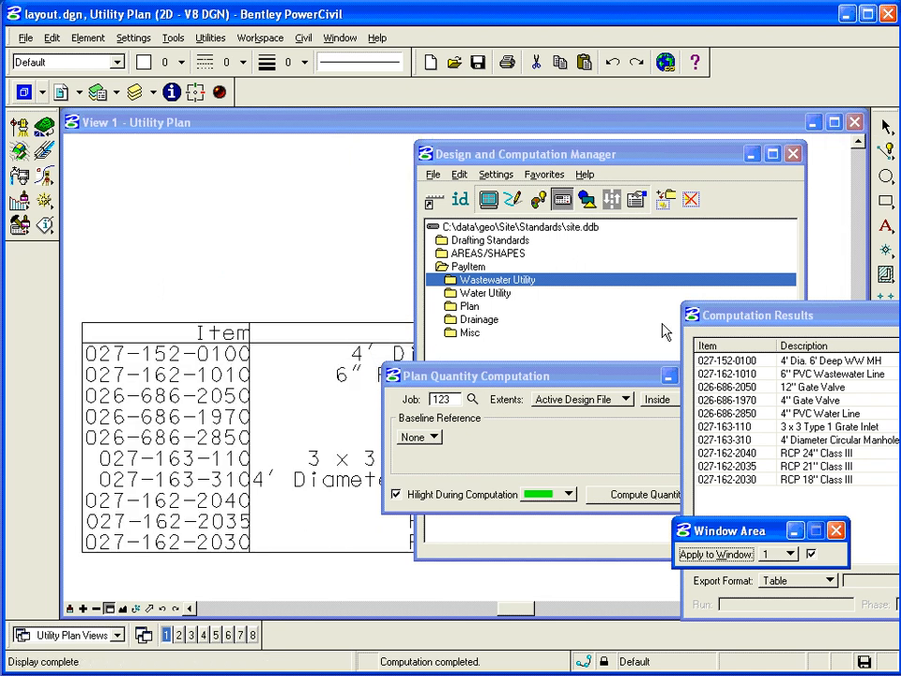
pyautogui.moveTo(715, 318); pyautogui.dragTo(305, 158)
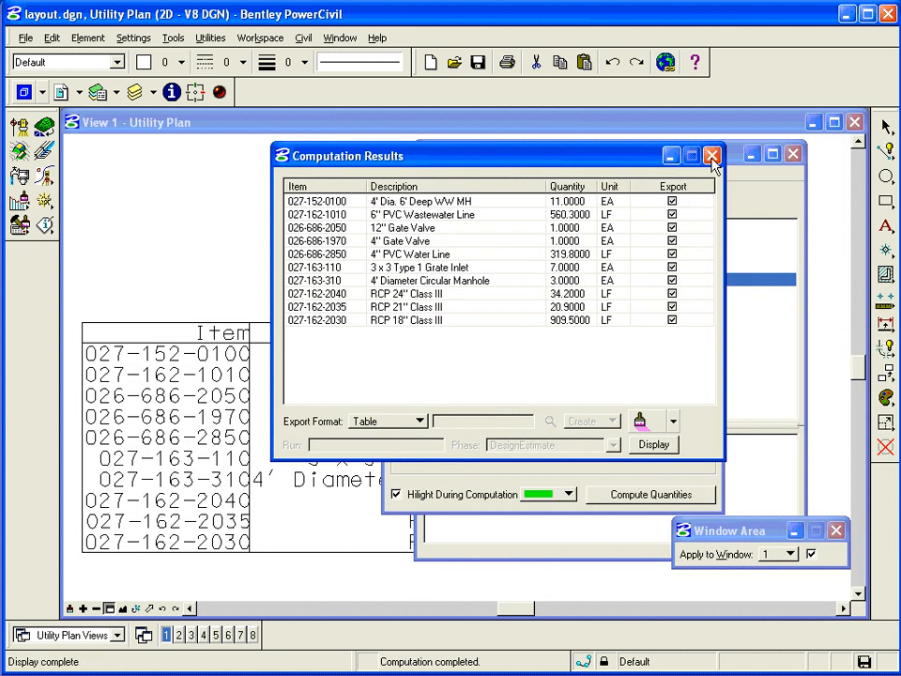
pyautogui.click(713, 156)
pyautogui.click(710, 376)
pyautogui.click(793, 154)
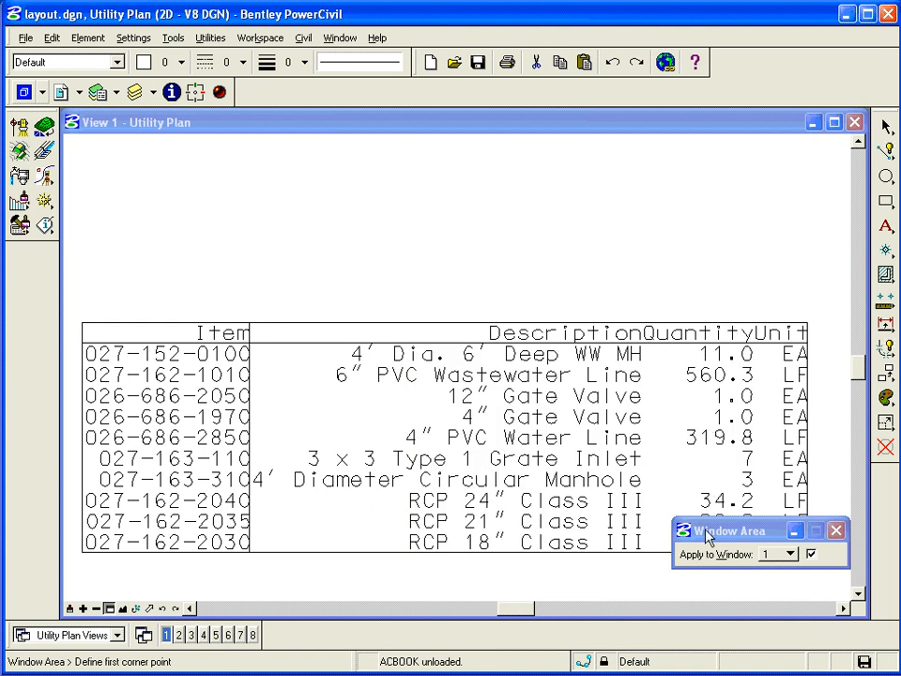
pyautogui.moveTo(700, 533); pyautogui.dragTo(713, 582)
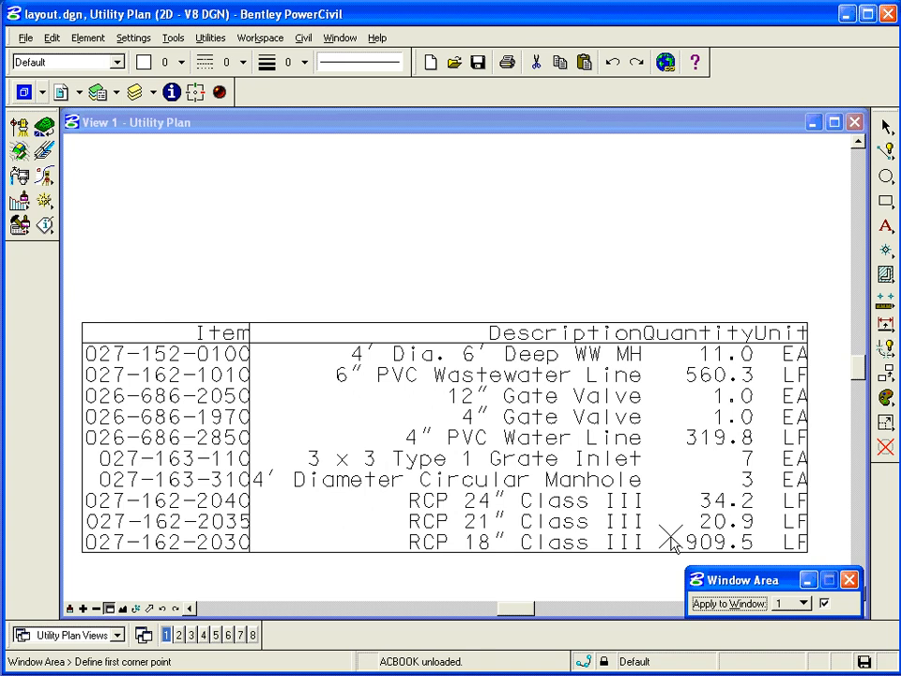